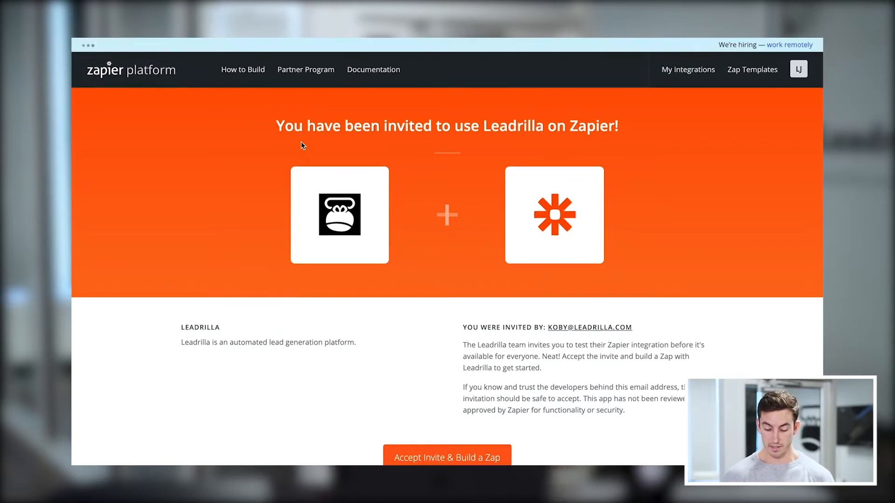
Accept the invite to use Leadrilla on Zapier and start making a new Zap.
scroll(282, 285, "down", 1)
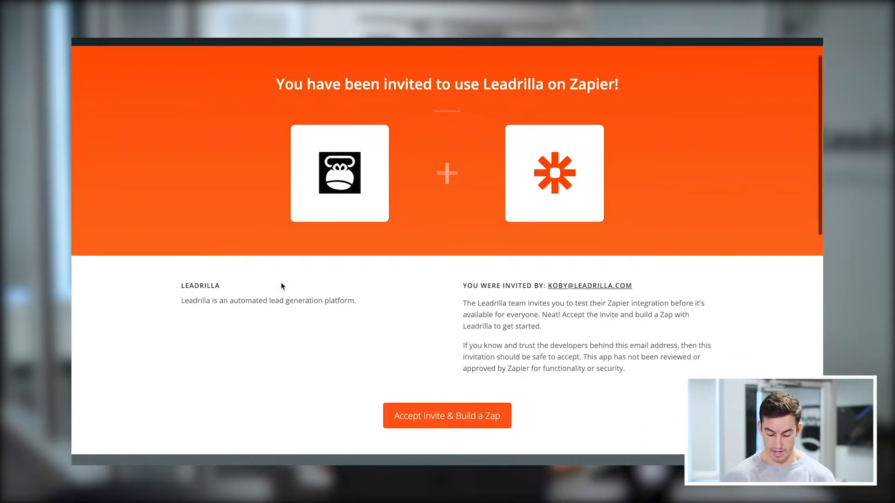
left_click(401, 418)
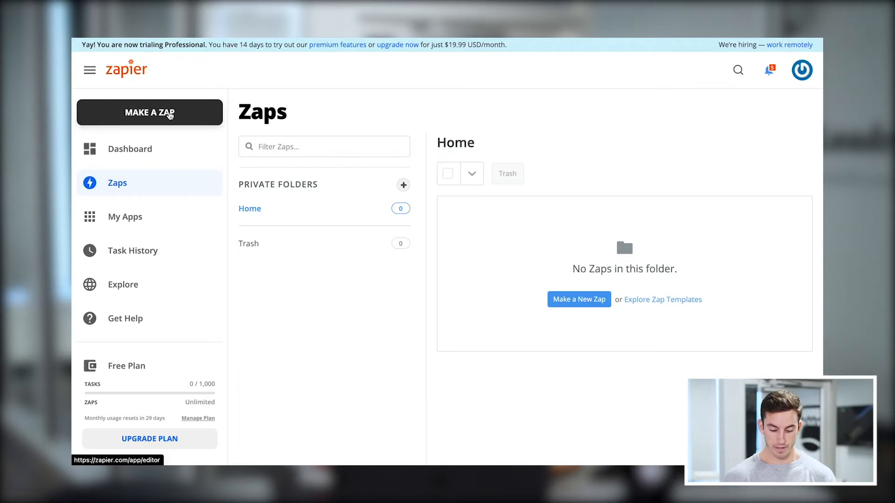
left_click(169, 115)
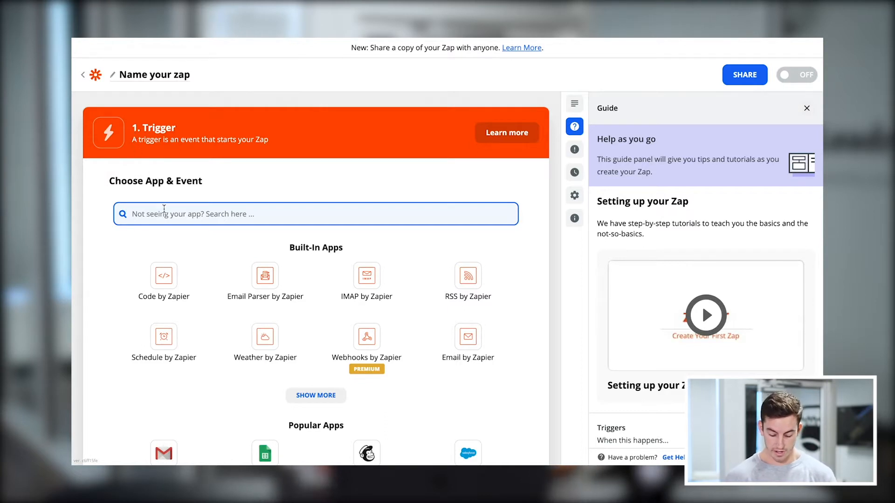
Set the Zap's trigger to the Leadrilla (1.0.0) app with the New Lead event and continue to the account choice.
type("Leadril")
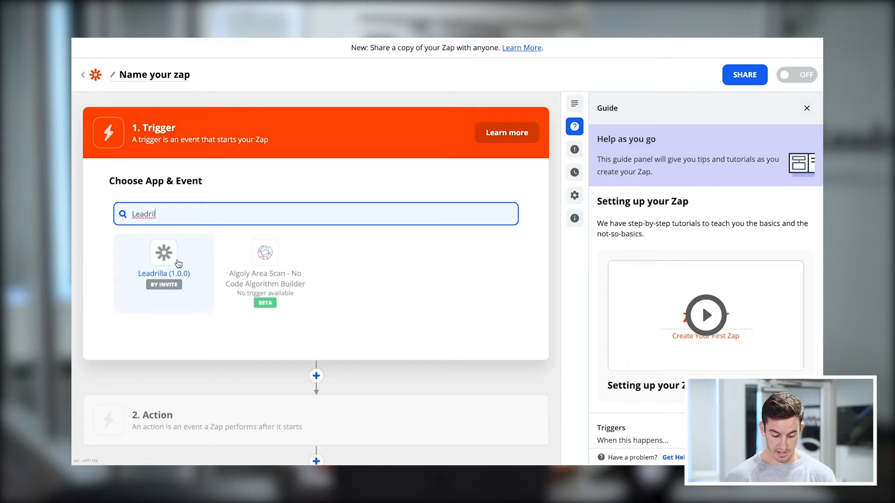
left_click(208, 256)
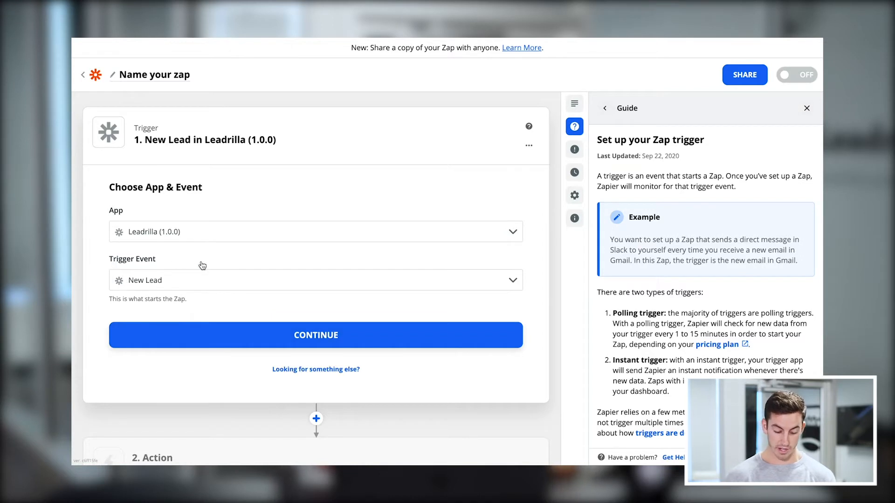
left_click(294, 277)
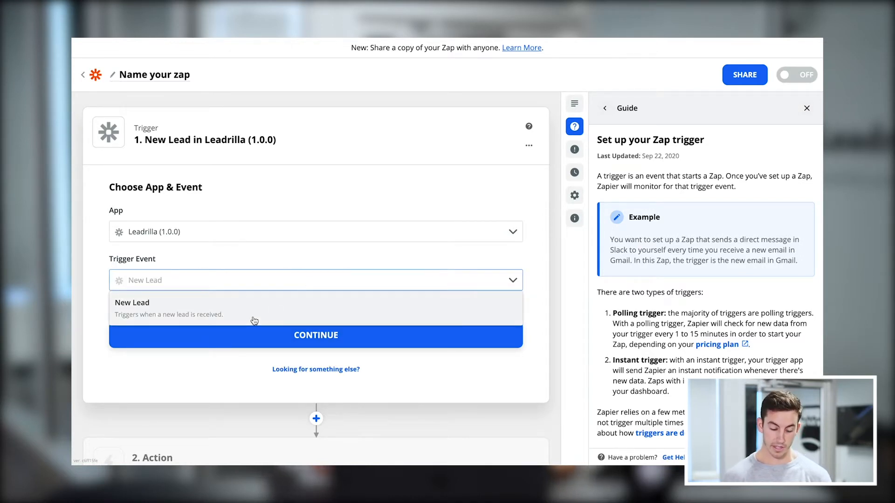
left_click(207, 306)
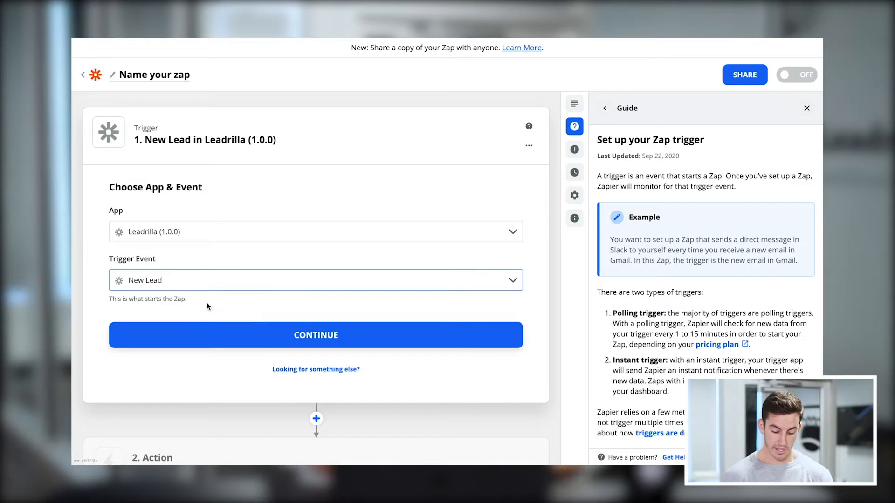
left_click(232, 343)
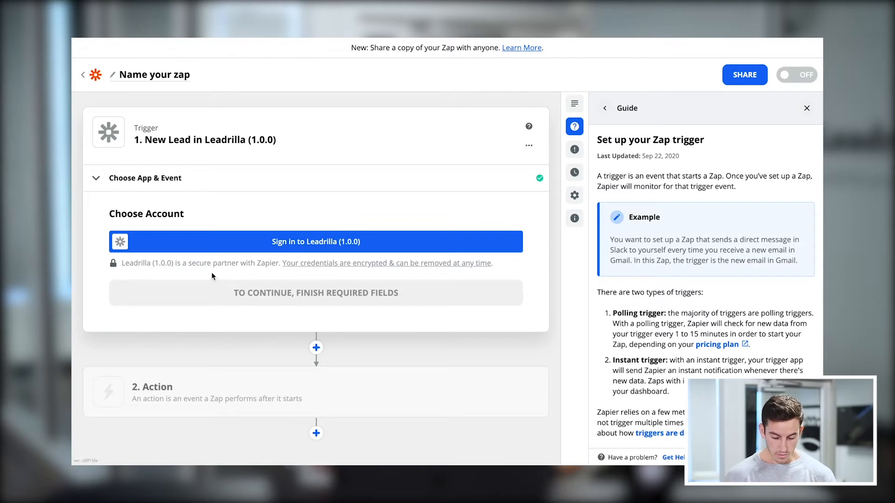
Connect the Leadrilla account to the trigger using the API key copied from the Zapier Integration e-mail in Gmail.
left_click(200, 249)
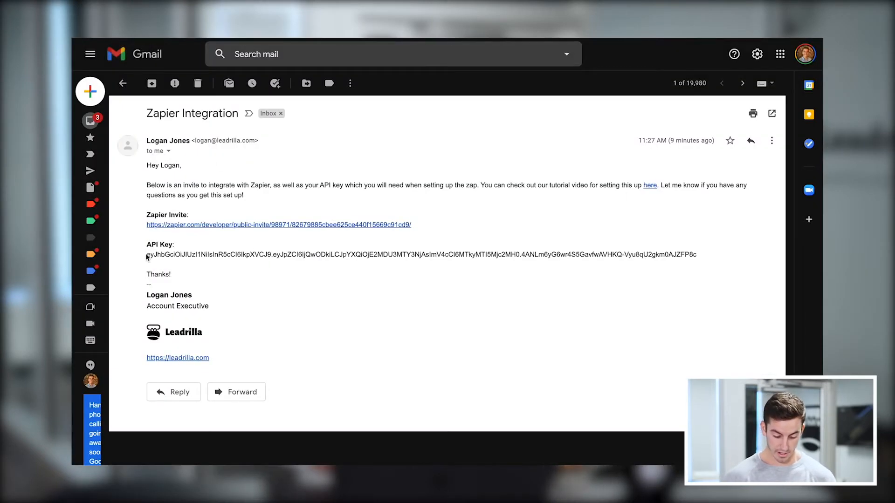
left_click_drag(147, 255, 697, 257)
key("ctrl+c")
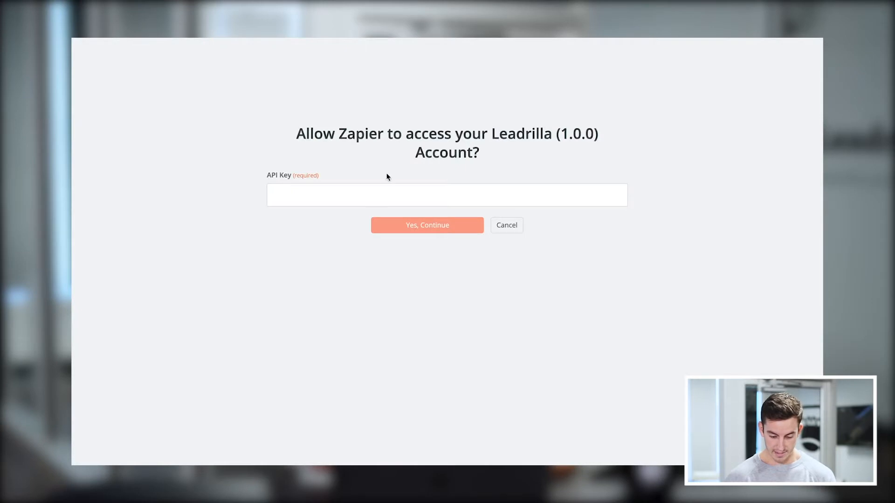
left_click(319, 195)
key("ctrl+v")
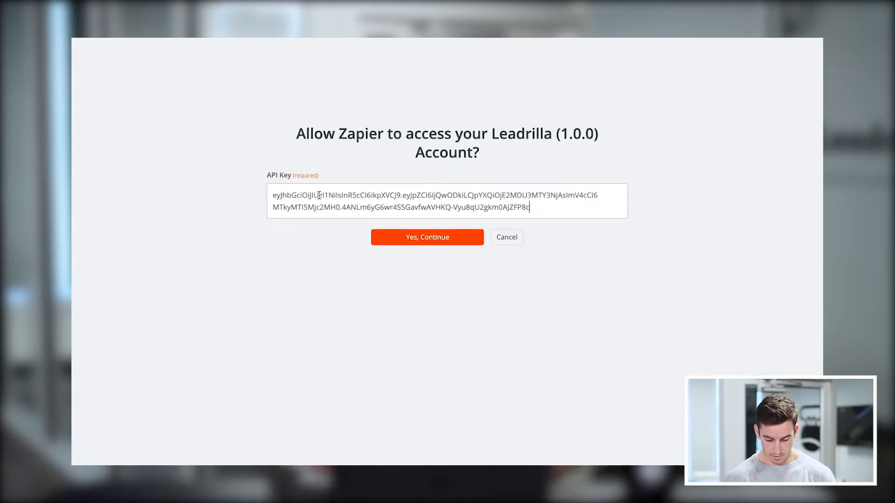
left_click(392, 242)
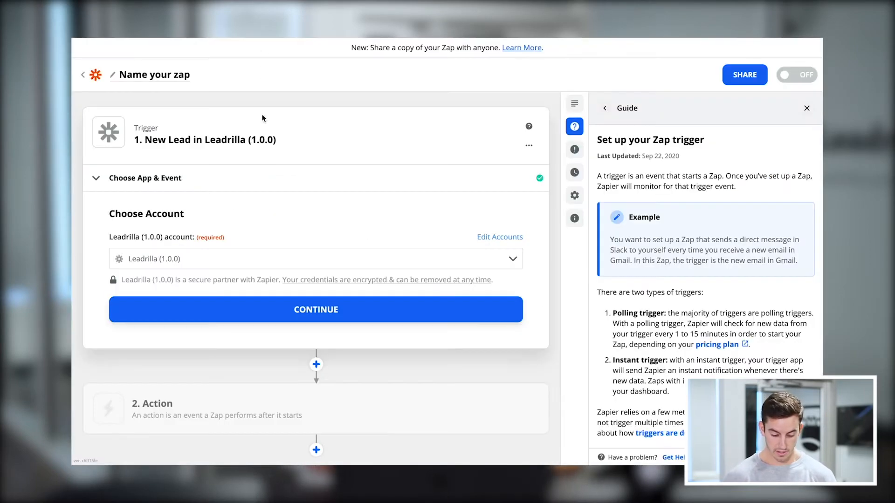
left_click(211, 306)
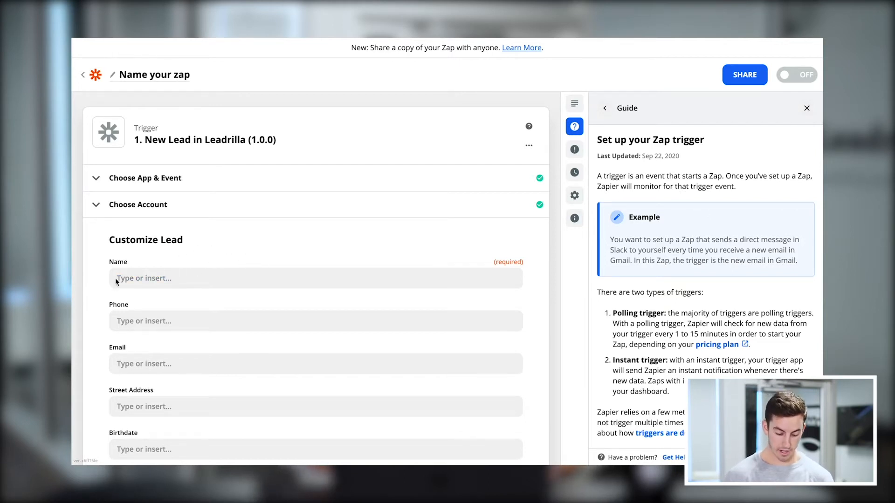
Enter the full name in the required Name field of Customize Lead, leave the other fields empty and continue.
left_click(207, 276)
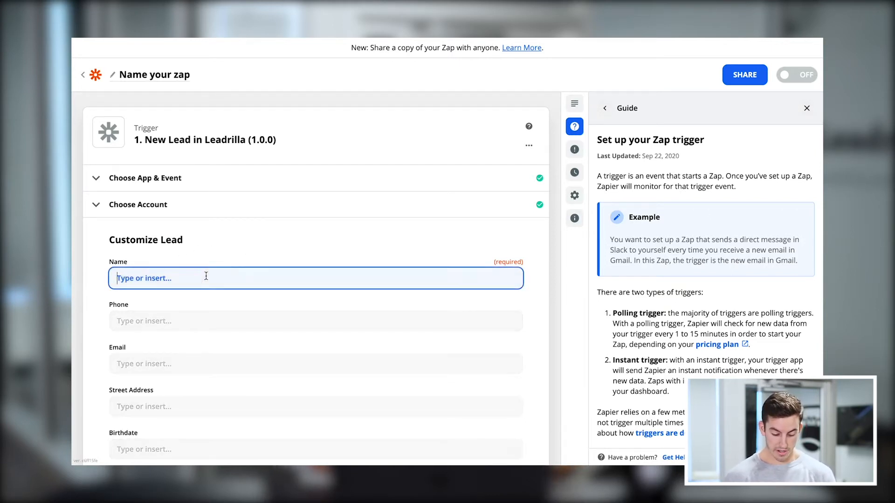
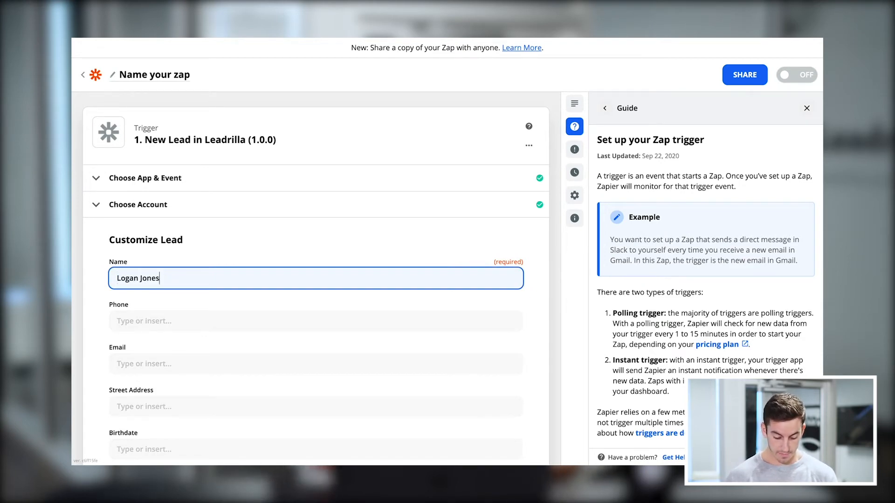
left_click(112, 258)
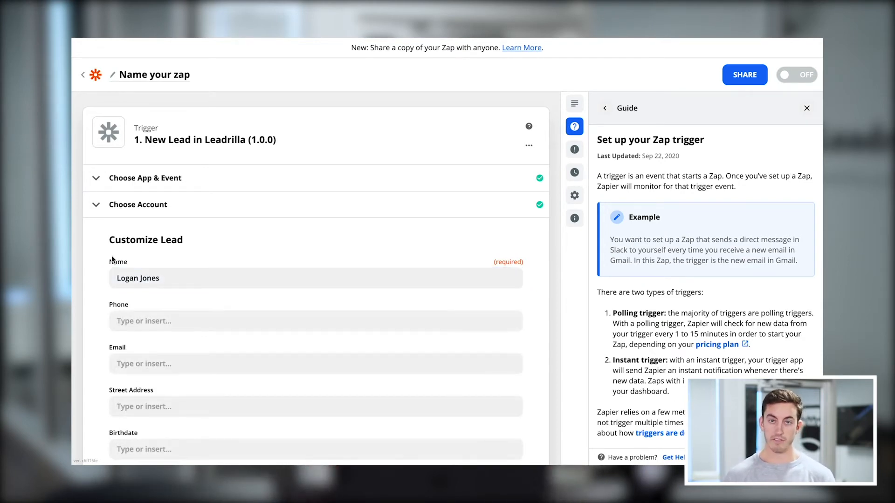
scroll(75, 264, "down", 1)
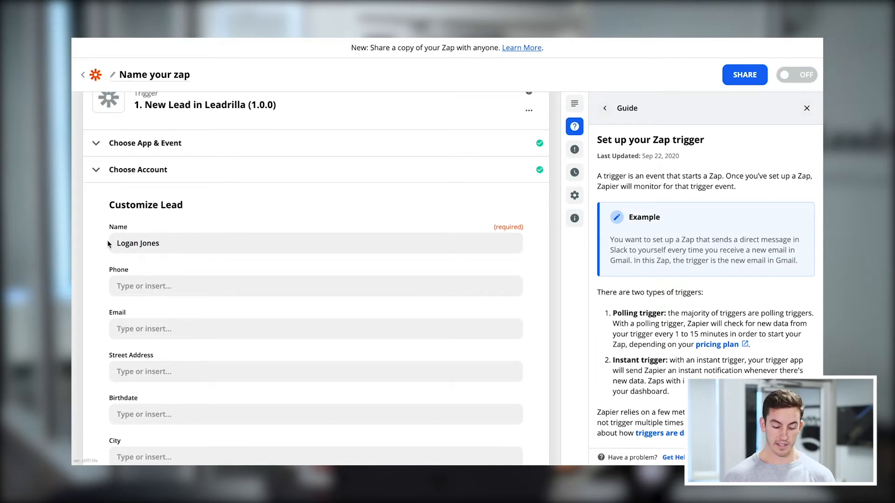
scroll(102, 256, "down", 5)
scroll(101, 256, "down", 15)
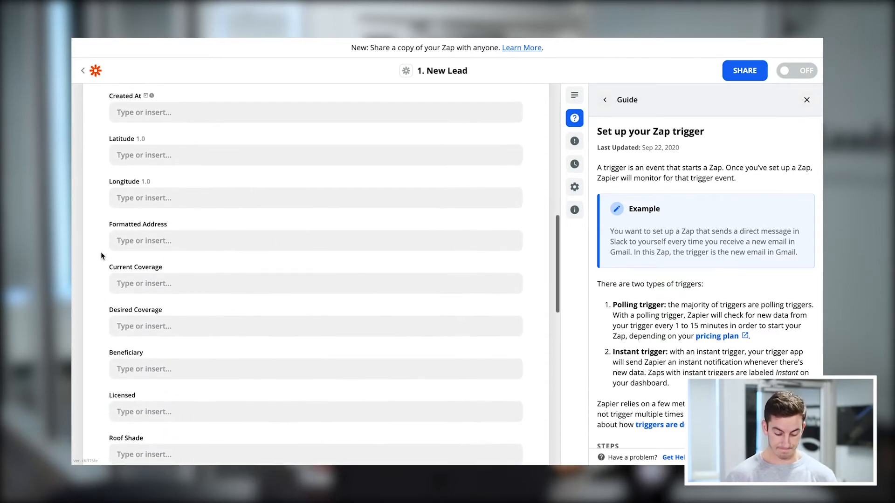
scroll(101, 256, "down", 3)
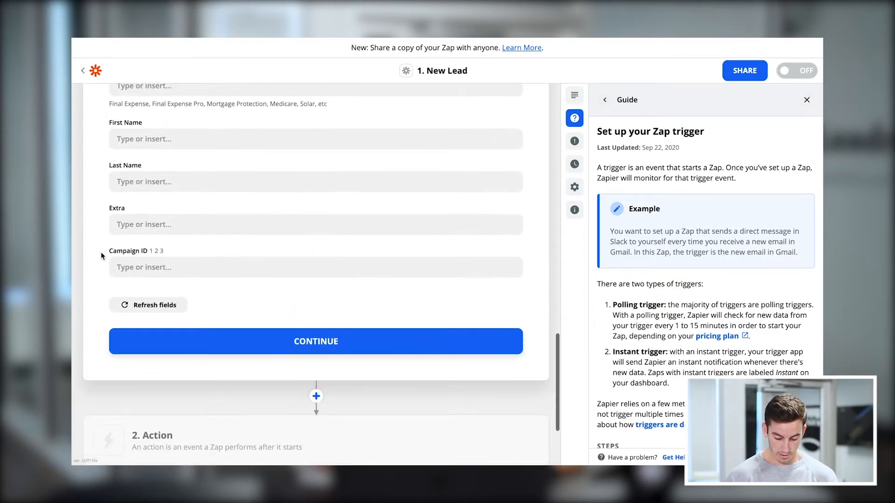
left_click(234, 340)
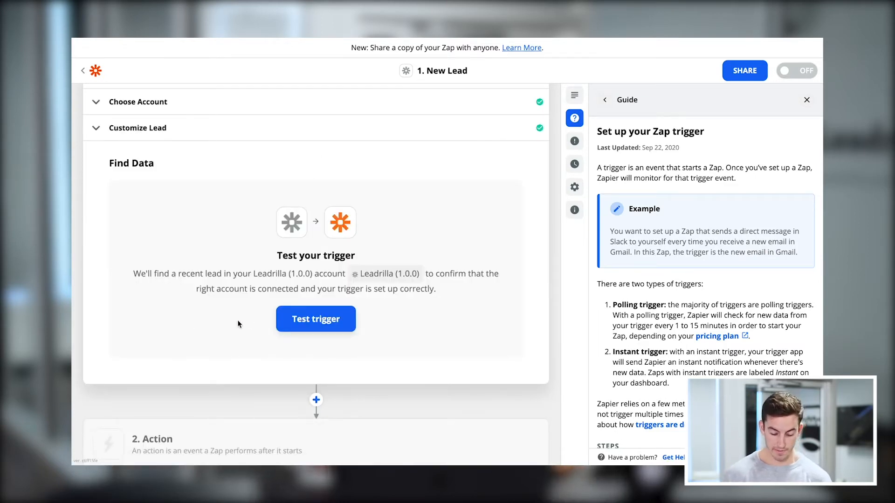
Test the Leadrilla trigger, review the sample lead's data and continue to the action setup.
left_click(284, 327)
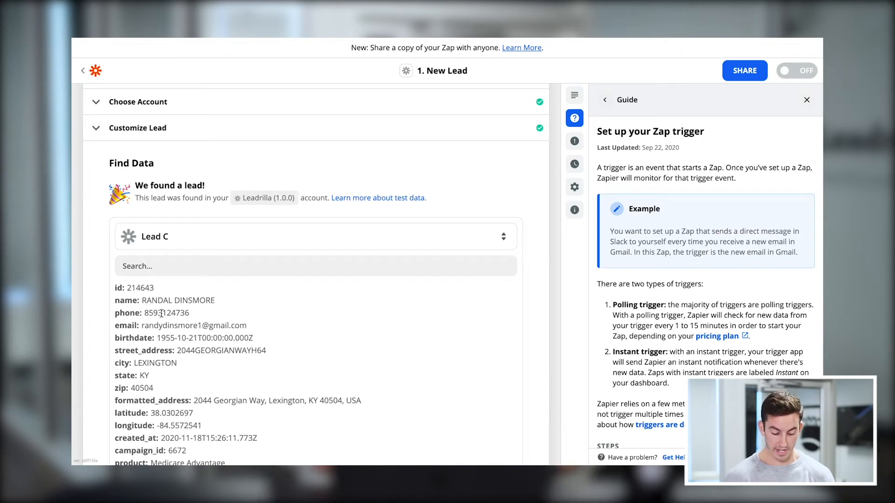
scroll(161, 313, "down", 1)
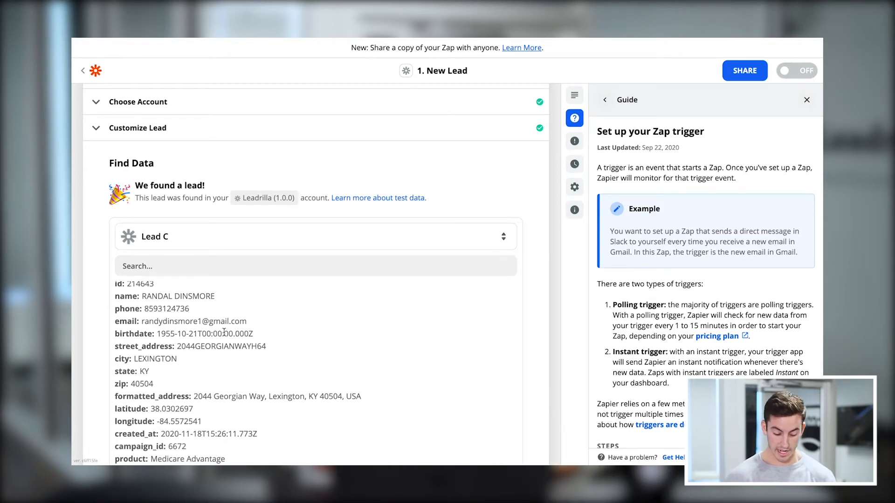
scroll(224, 331, "down", 3)
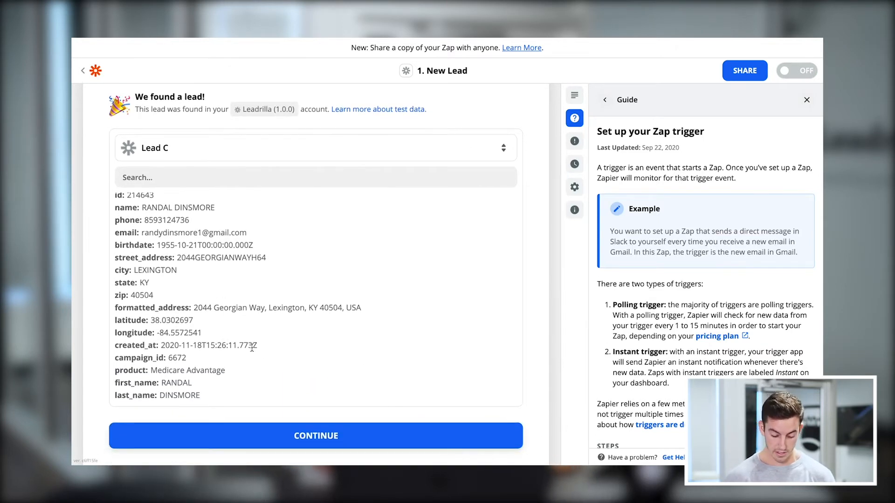
scroll(259, 382, "down", 1)
left_click(200, 380)
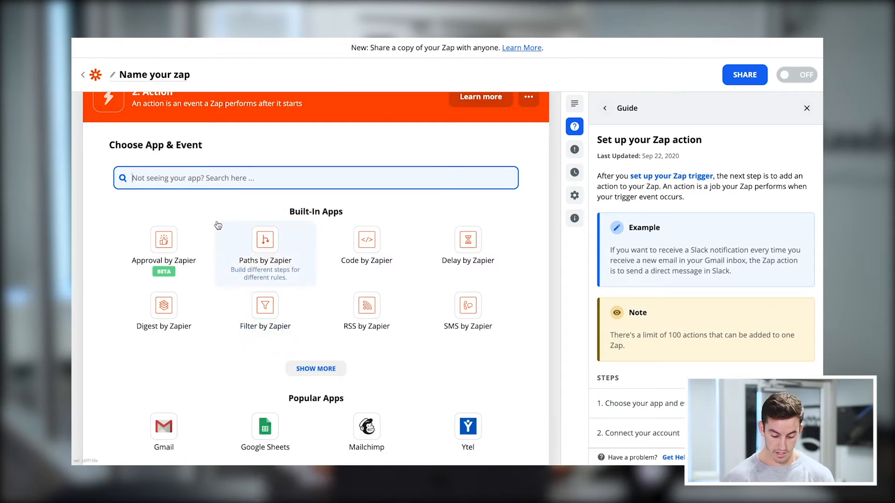
Set the Zap's action to the Freshsales app with the Create Contact event and continue to the account choice.
type("Sal")
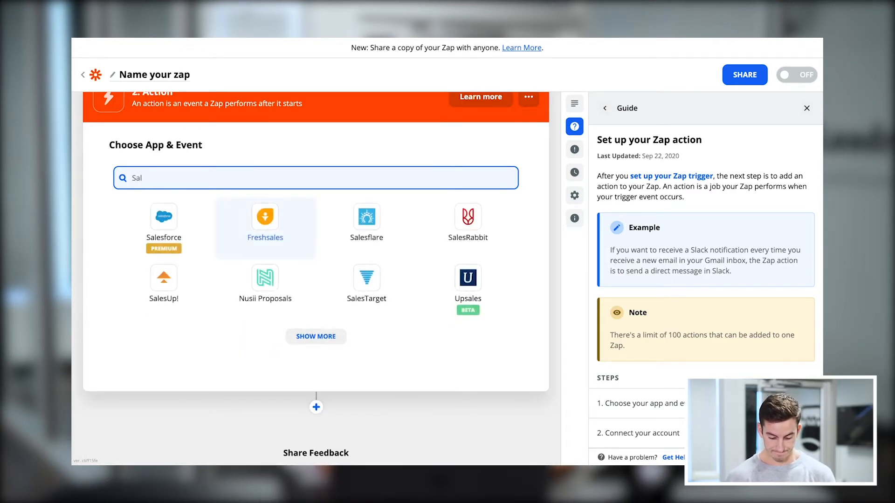
left_click(261, 228)
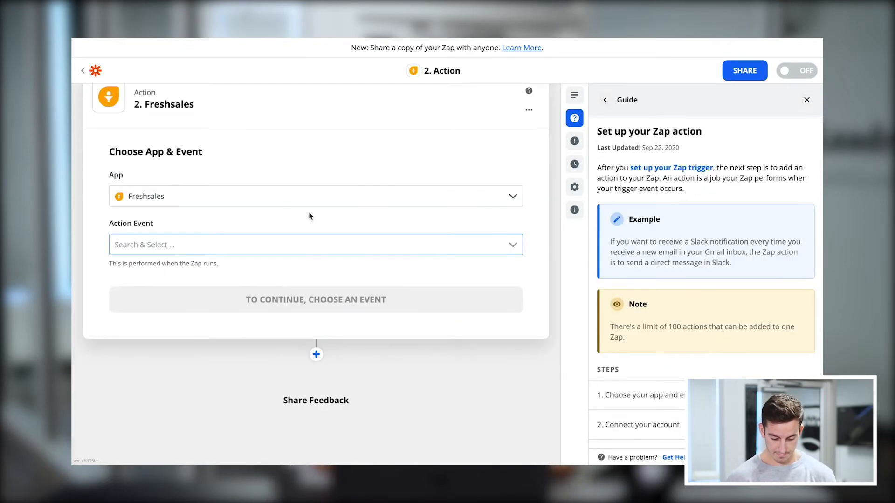
left_click(228, 196)
left_click(228, 184)
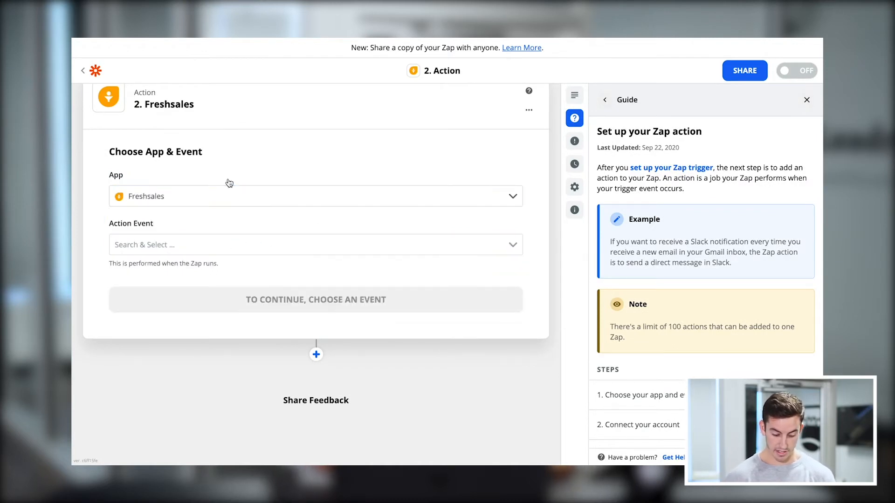
left_click(193, 246)
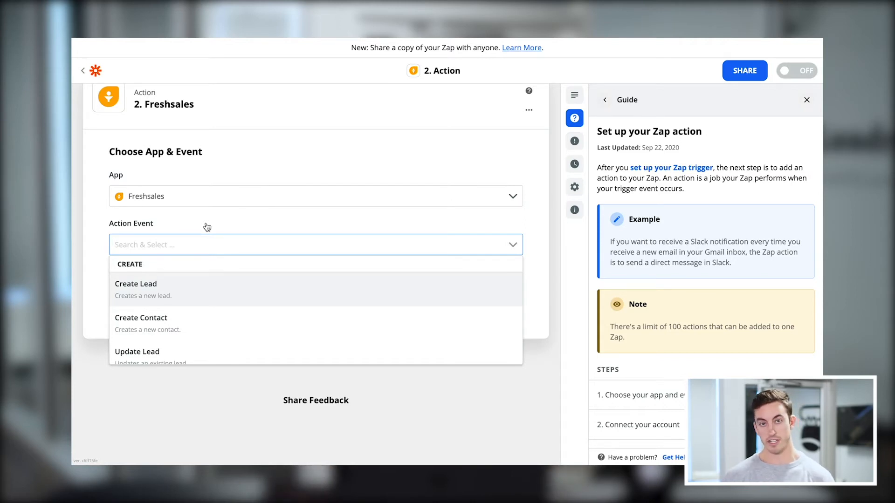
left_click(137, 327)
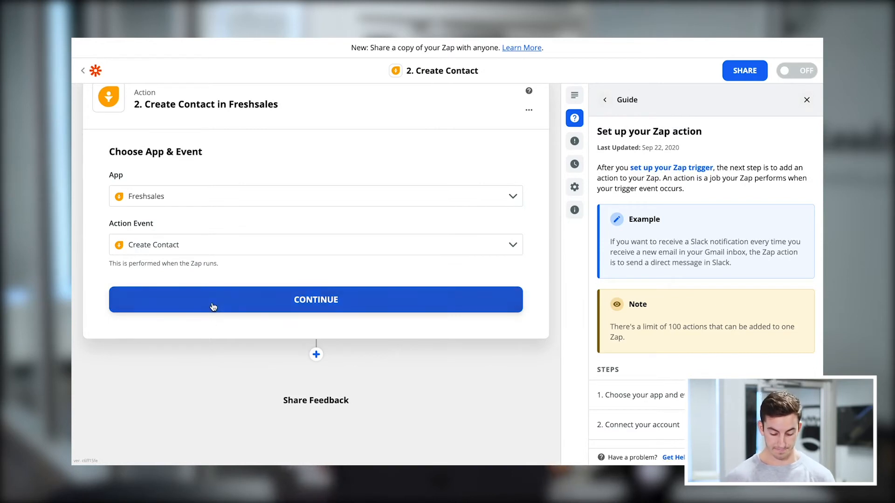
left_click(212, 306)
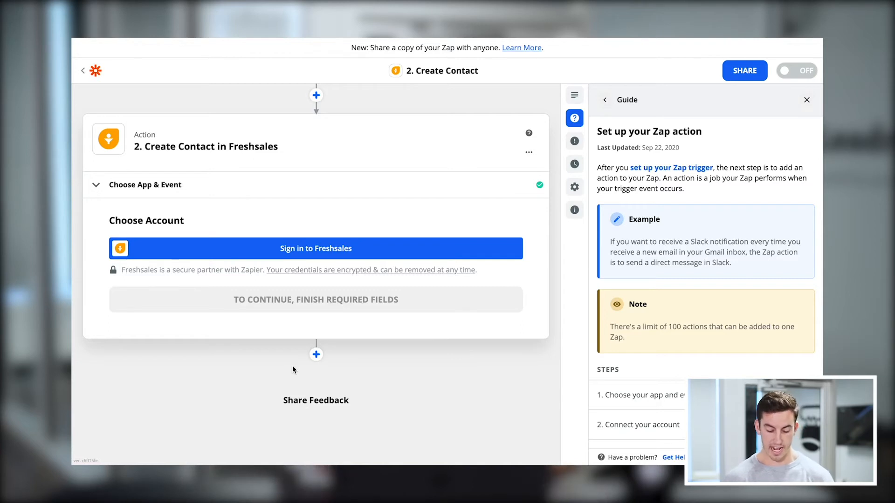
Connect the Freshsales account using the API key copied from Freshsales' API Settings page and the subdomain leadrilla, and continue to the contact fields.
left_click(232, 258)
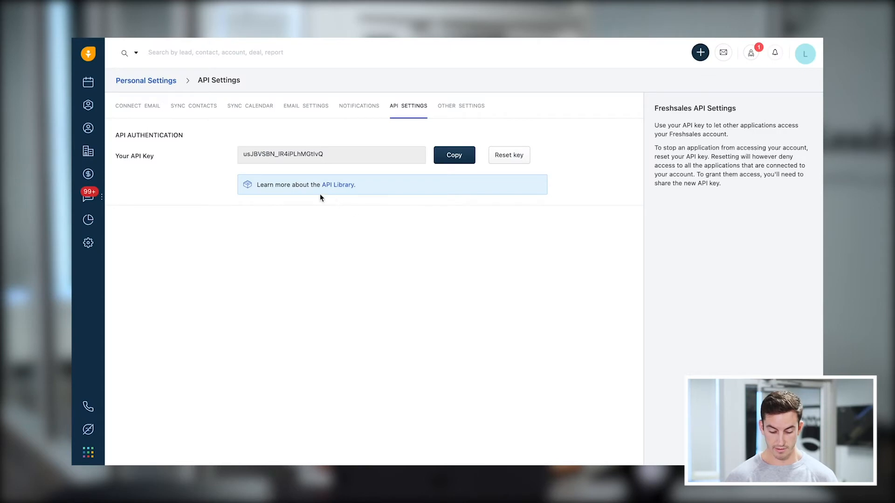
left_click(452, 156)
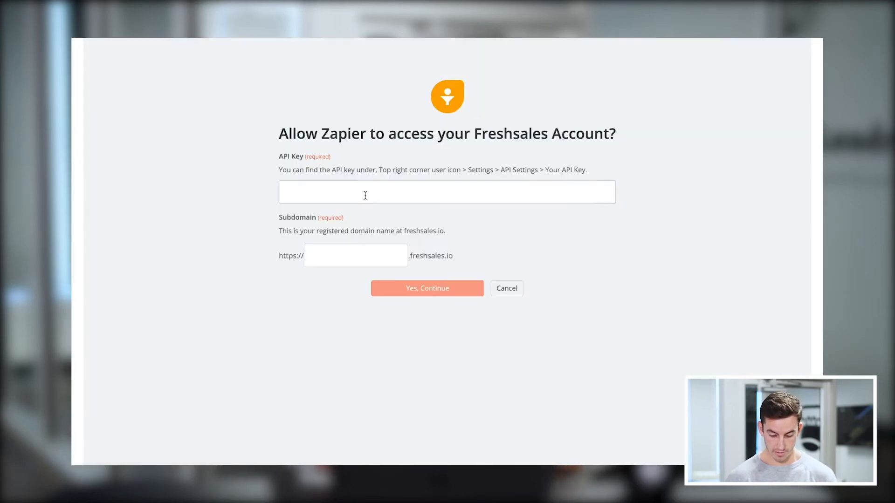
left_click(361, 194)
key("ctrl+v")
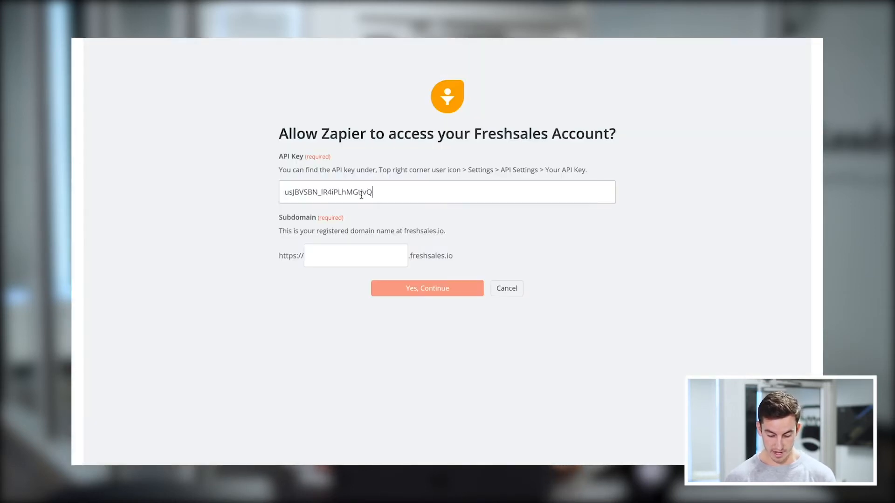
left_click(345, 252)
type("leadrilla")
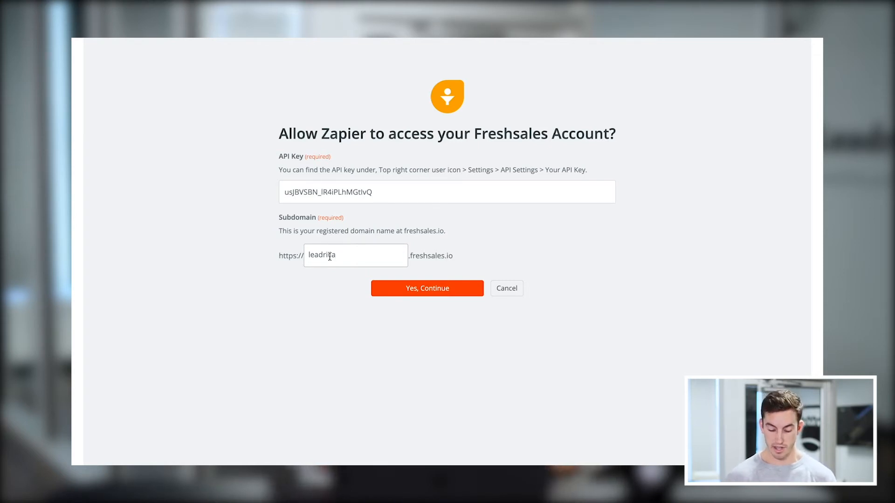
left_click(410, 291)
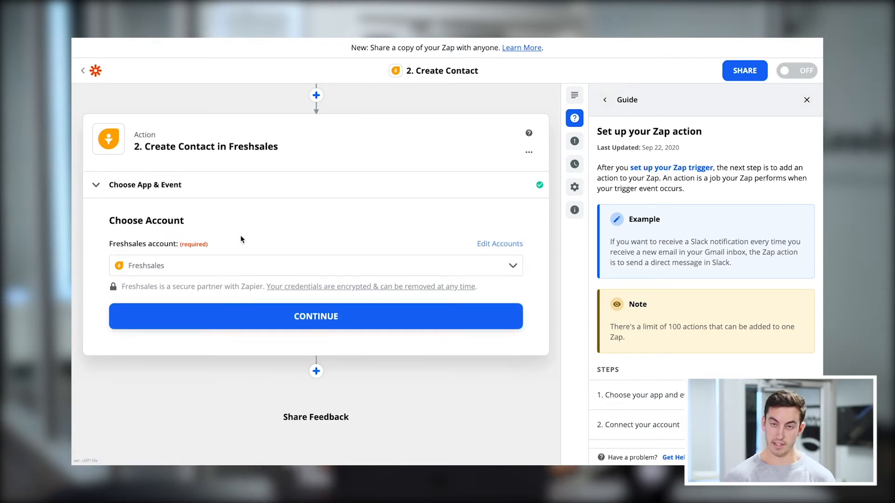
left_click(282, 307)
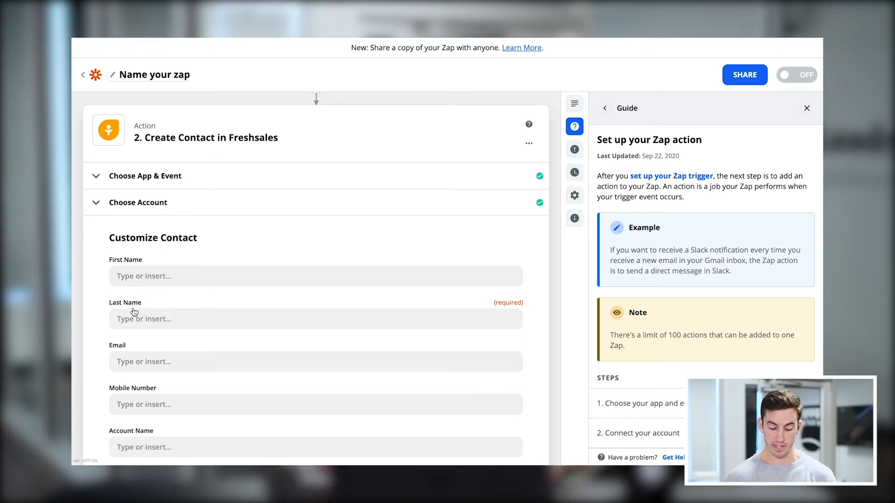
Map the contact's First Name and Last Name fields to the matching First Name and Last Name data from the Leadrilla lead.
left_click(134, 279)
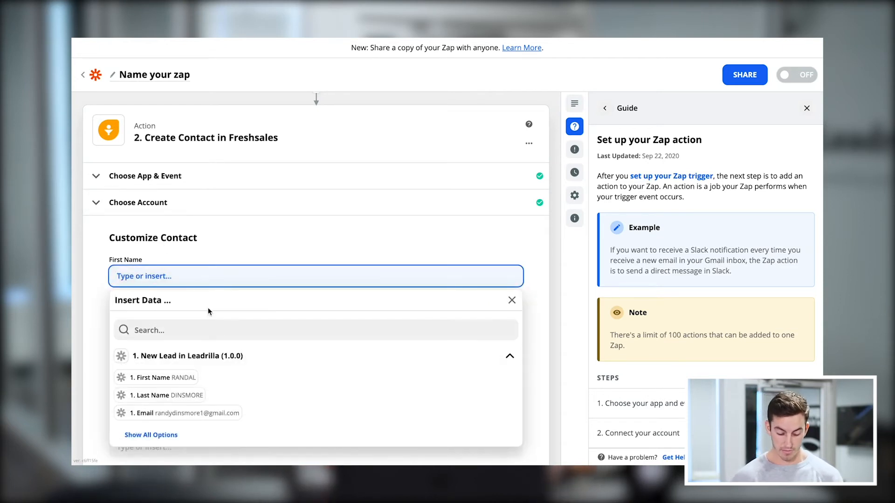
left_click(144, 383)
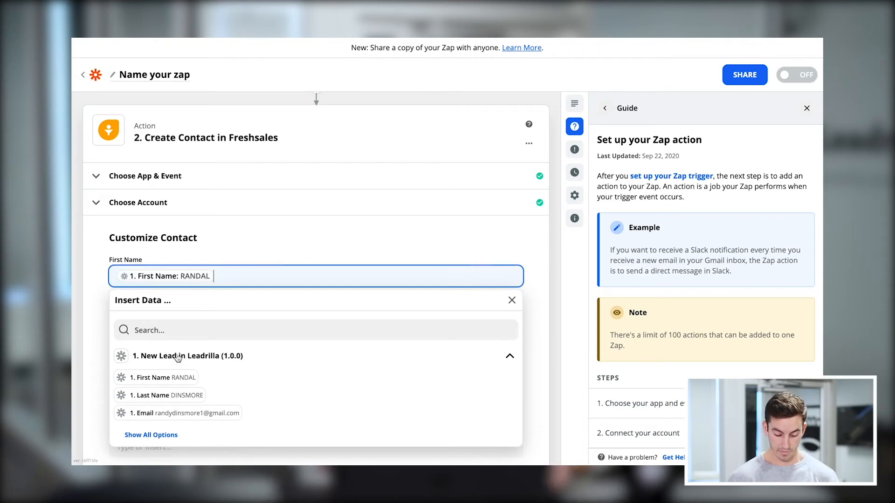
left_click(92, 277)
left_click(144, 317)
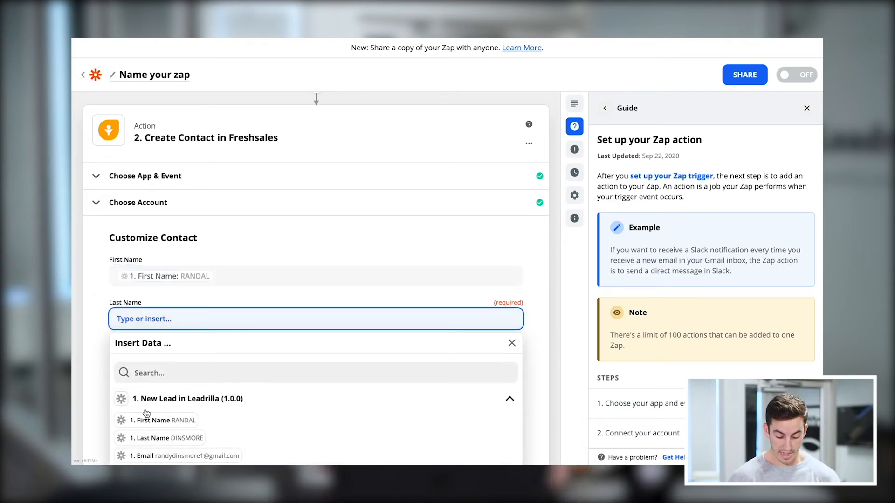
left_click(162, 437)
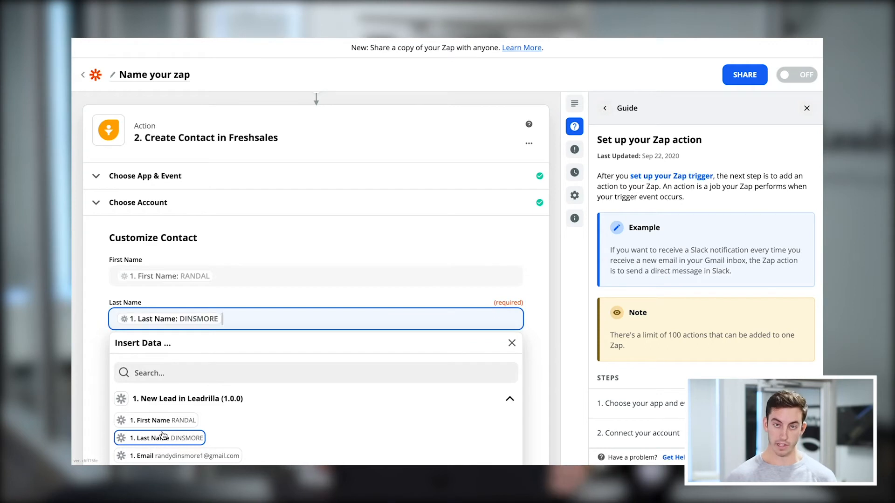
left_click(99, 395)
Map the contact's Email field to the lead's Email and the Mobile Number field to the lead's Phone.
scroll(104, 360, "down", 3)
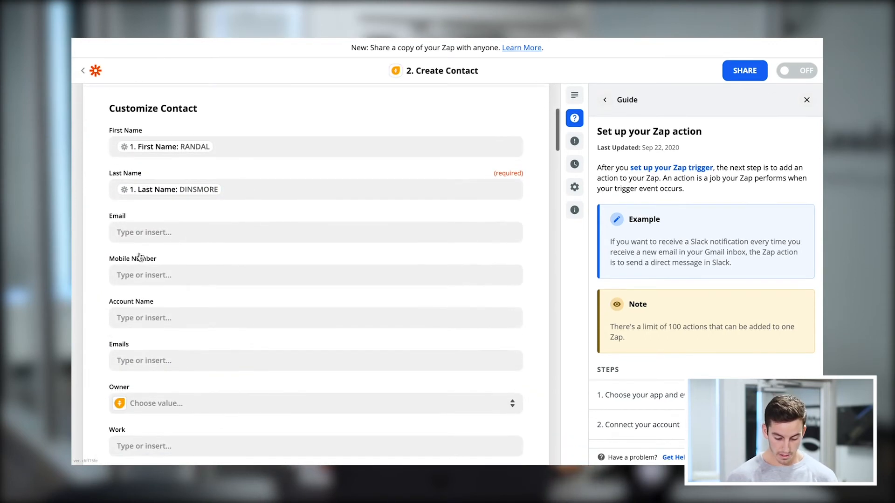
left_click(161, 230)
left_click(179, 368)
left_click(78, 309)
scroll(88, 284, "down", 1)
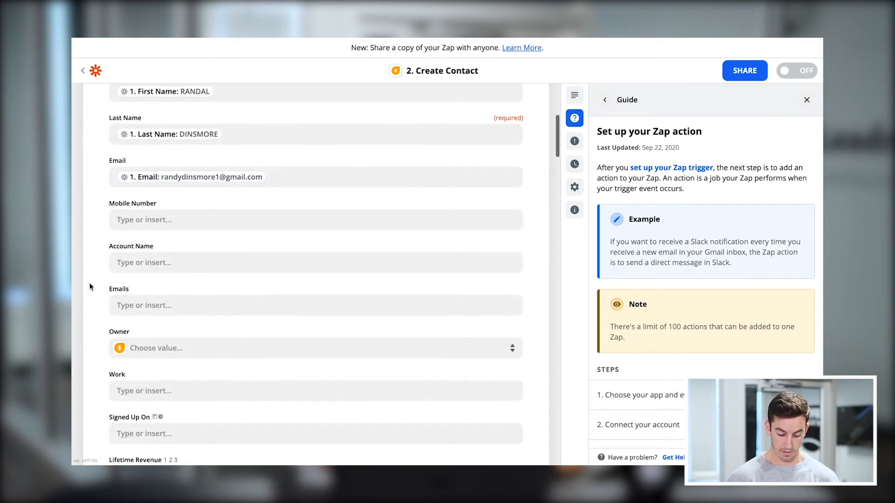
left_click(131, 219)
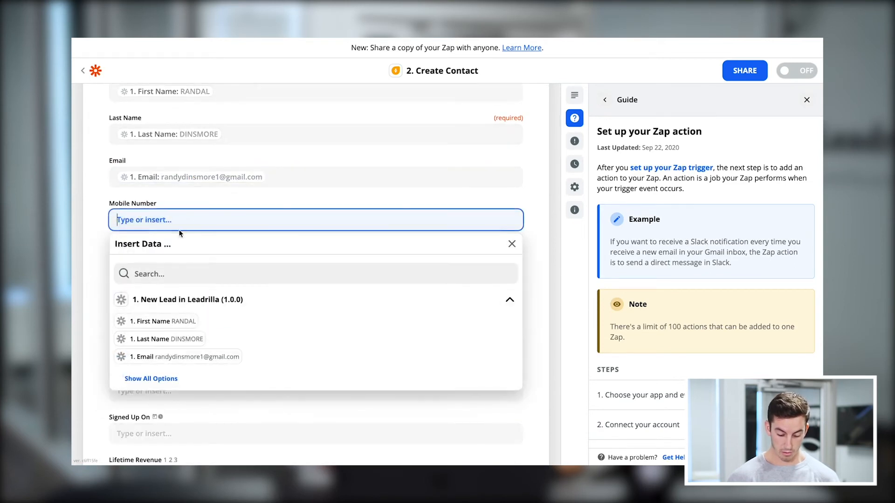
left_click(161, 379)
left_click(177, 376)
left_click(86, 291)
Leave the fields from Account Name through Time Zone empty and map the contact's Address field to the lead's Street Address.
scroll(104, 275, "down", 1)
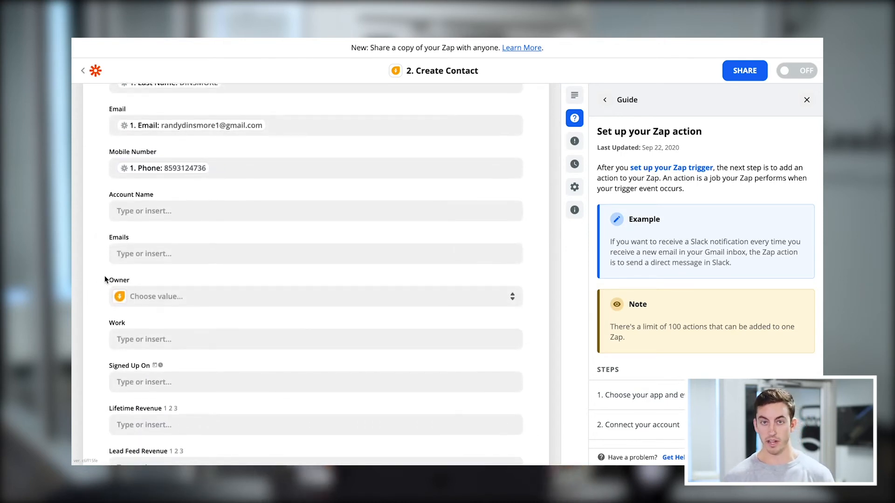
scroll(81, 302, "down", 3)
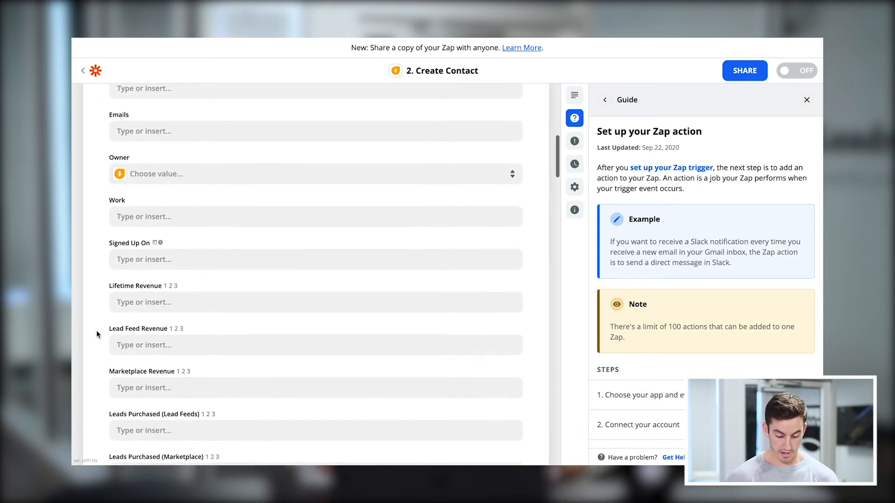
scroll(97, 334, "down", 6)
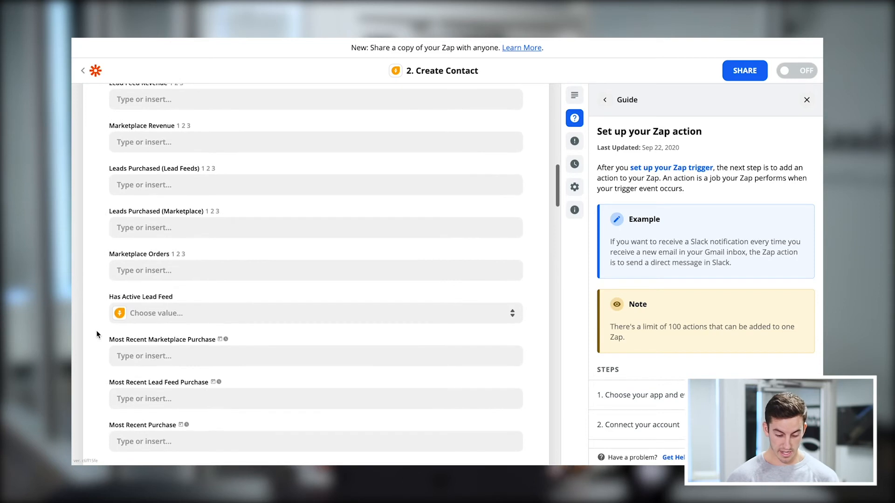
scroll(97, 334, "down", 1)
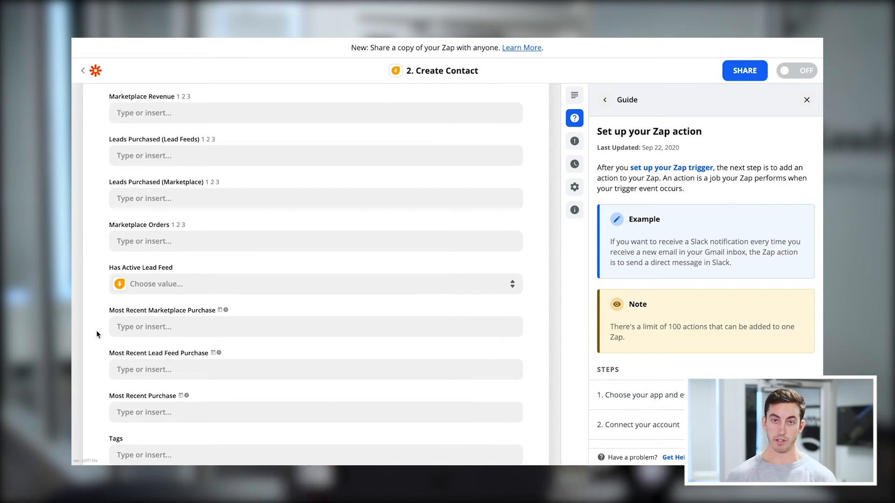
scroll(97, 334, "down", 6)
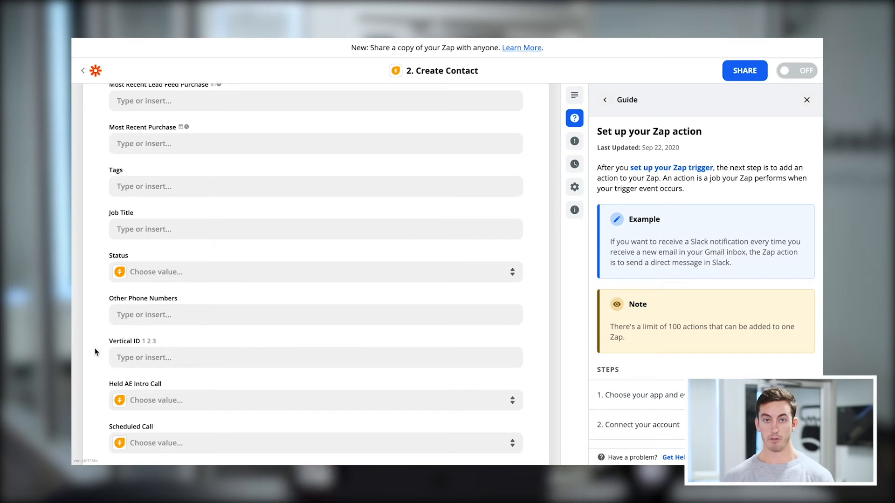
scroll(95, 352, "down", 4)
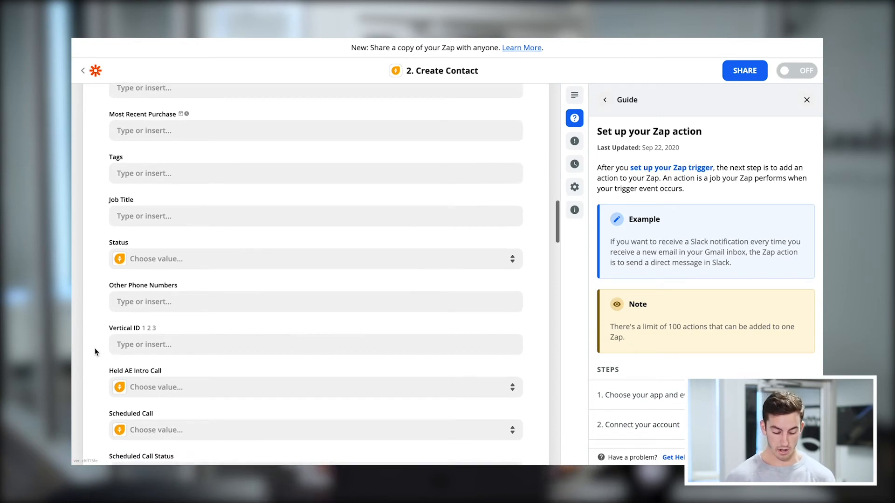
scroll(95, 352, "down", 8)
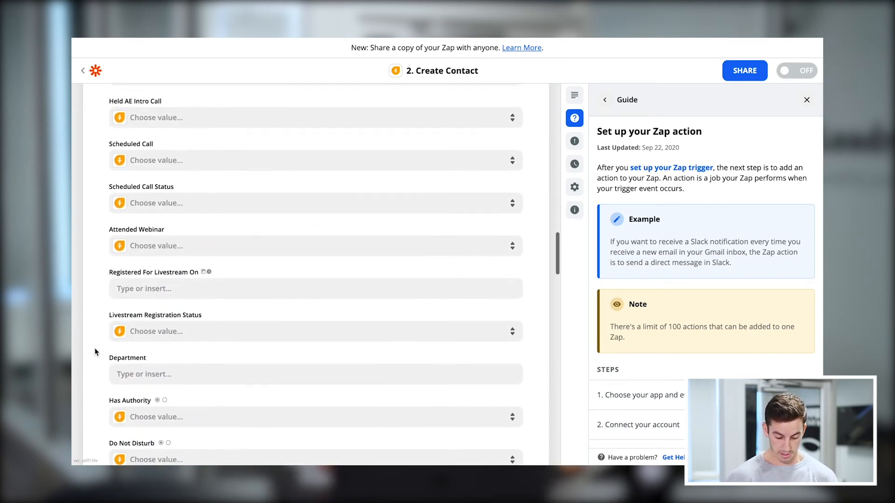
scroll(95, 352, "down", 1)
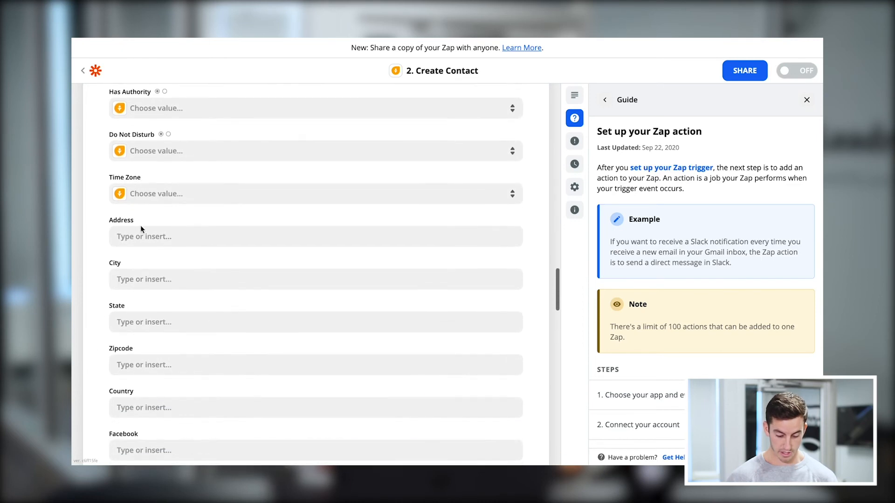
left_click(145, 232)
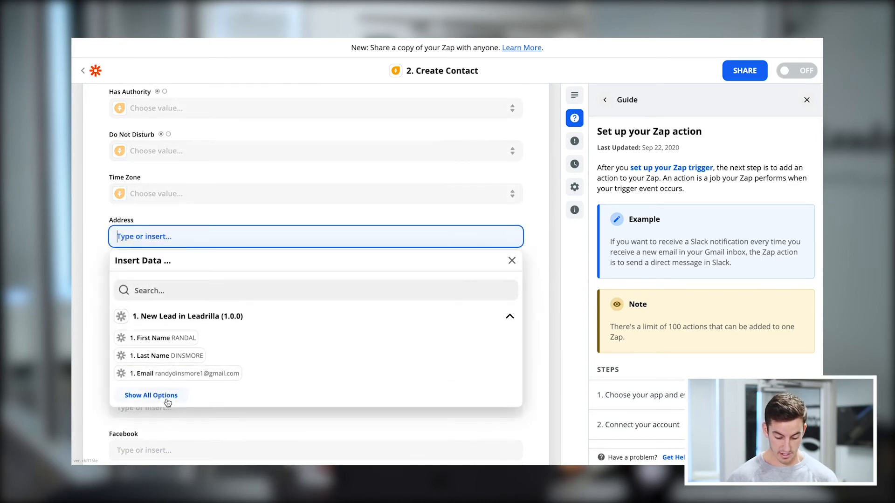
left_click(151, 396)
scroll(262, 416, "down", 1)
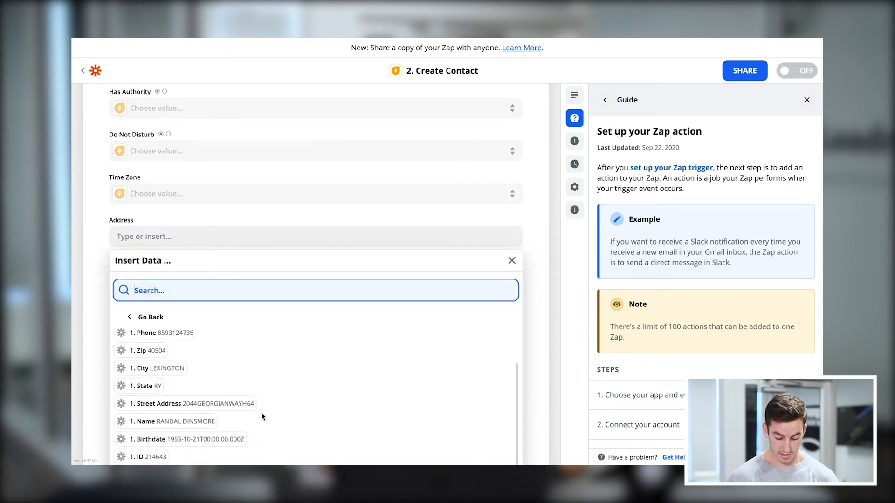
left_click(170, 405)
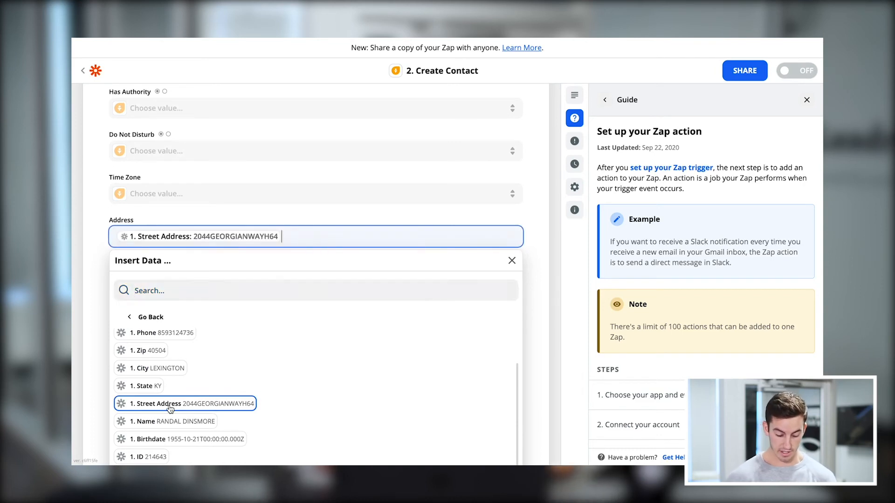
left_click(89, 339)
Map the contact's City and State fields to the City and State data from the Leadrilla lead.
left_click(167, 279)
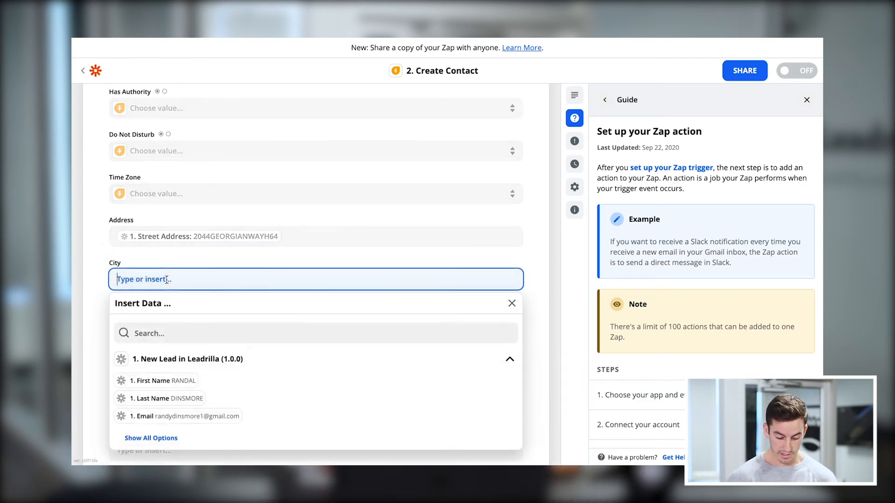
scroll(179, 399, "down", 2)
left_click(163, 376)
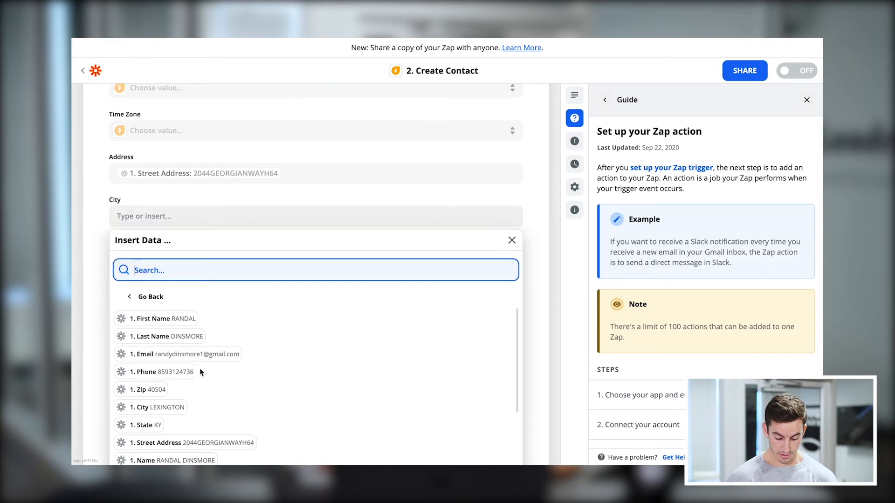
left_click(161, 407)
left_click(88, 303)
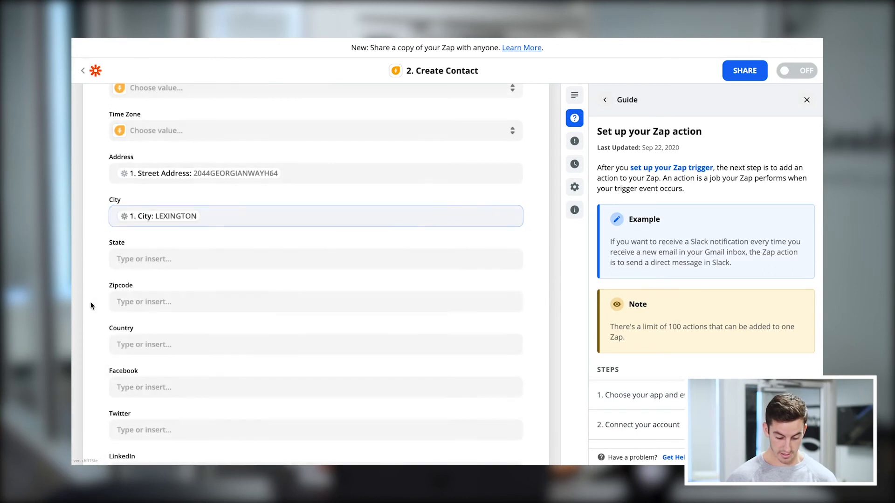
left_click(144, 259)
left_click(167, 416)
scroll(179, 422, "down", 2)
left_click(149, 431)
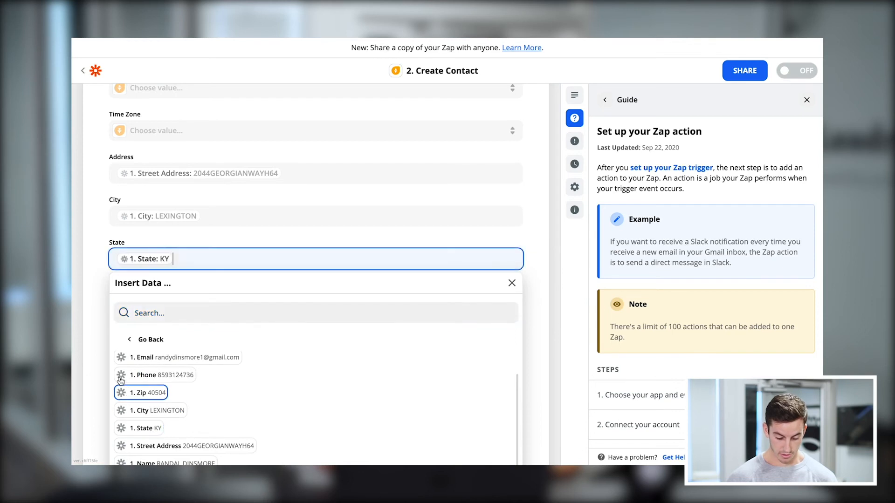
left_click(88, 334)
Map the contact's Zipcode field to the Zip data from the Leadrilla lead.
scroll(74, 337, "down", 1)
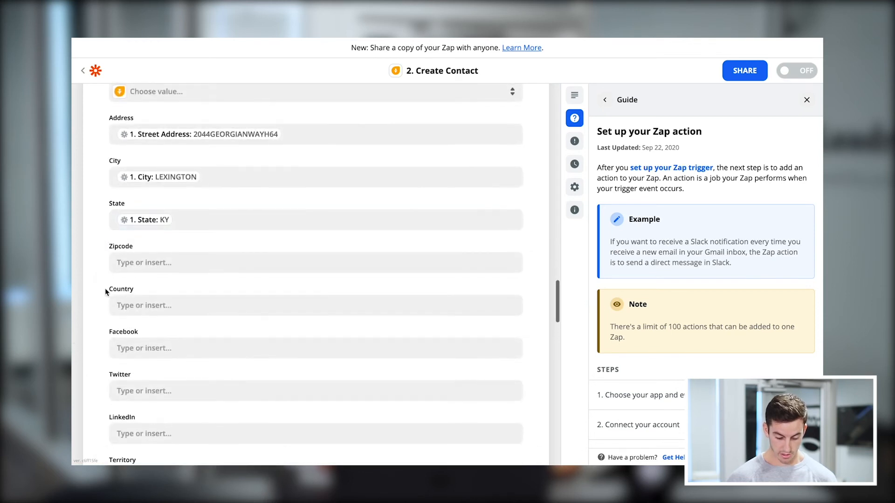
left_click(134, 269)
left_click(163, 416)
left_click(140, 431)
left_click(86, 314)
Leave the remaining contact fields from Country through Last Assigned At empty and continue to the Send Data test.
scroll(79, 345, "down", 1)
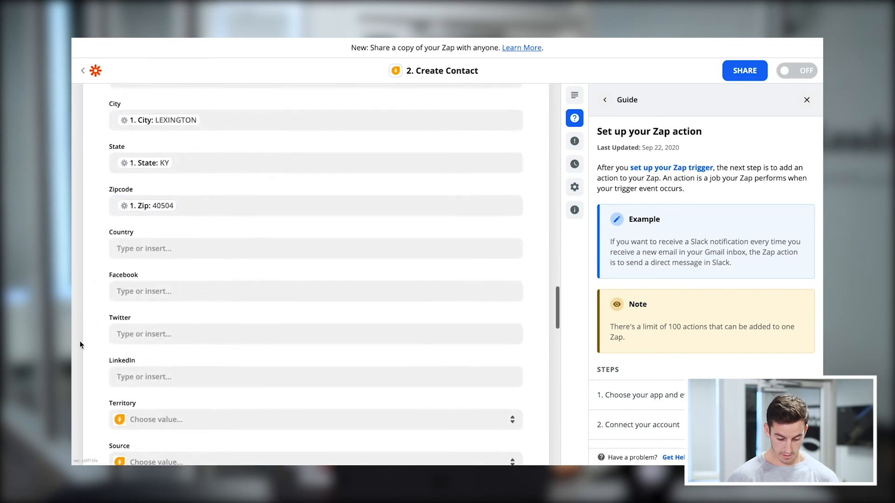
scroll(106, 338, "down", 1)
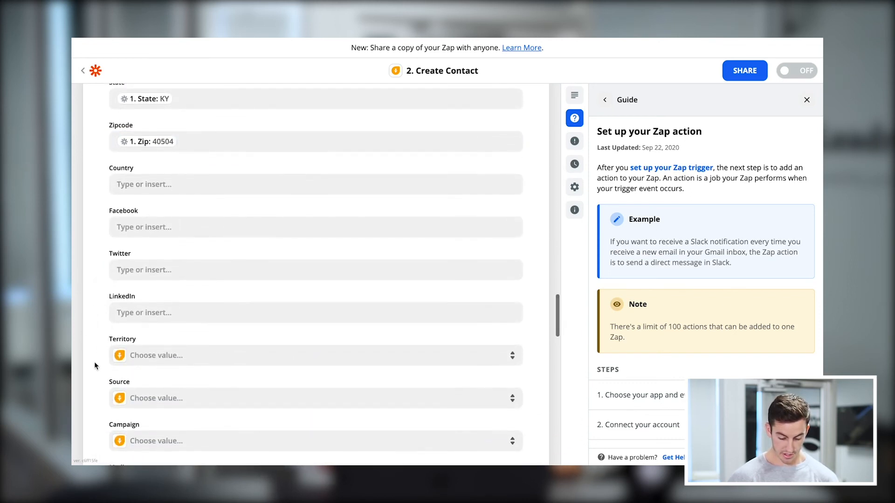
scroll(94, 361, "down", 3)
scroll(94, 362, "down", 1)
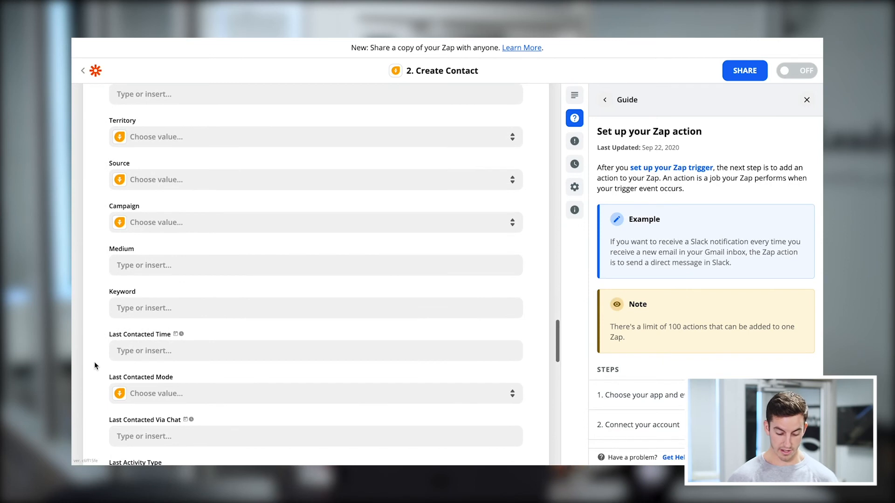
scroll(94, 362, "down", 1)
scroll(94, 362, "down", 5)
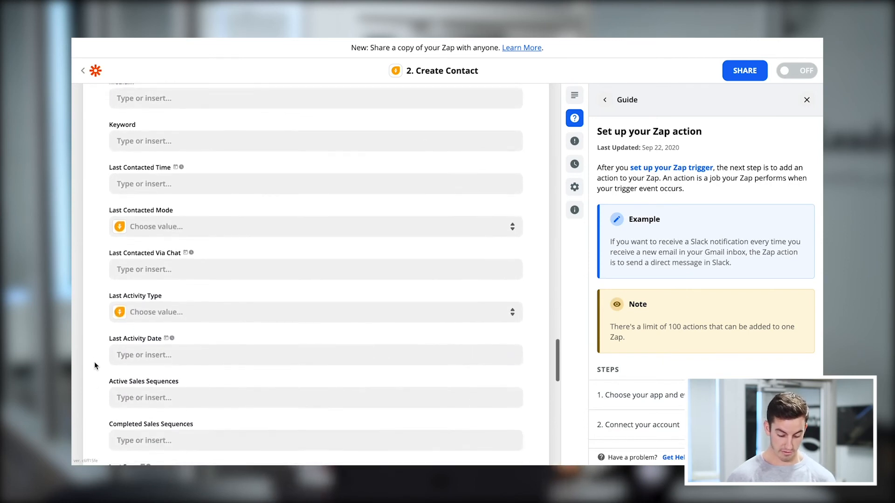
scroll(95, 362, "down", 4)
scroll(95, 362, "down", 2)
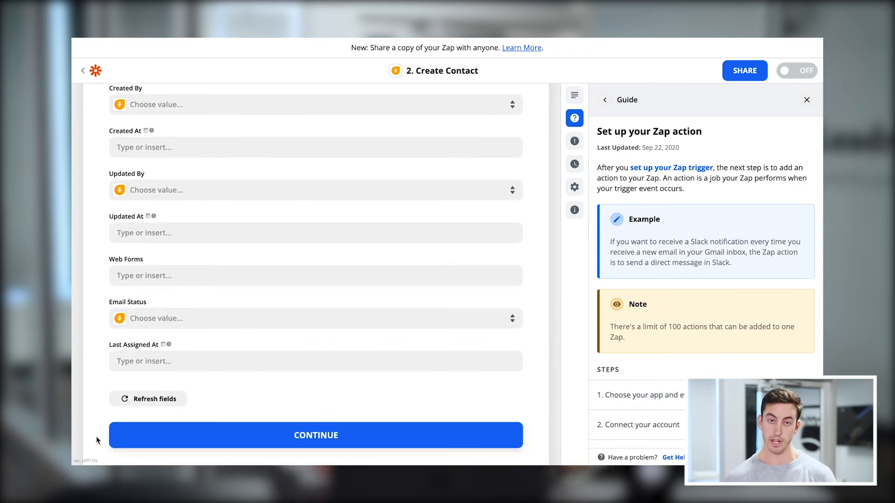
left_click(153, 442)
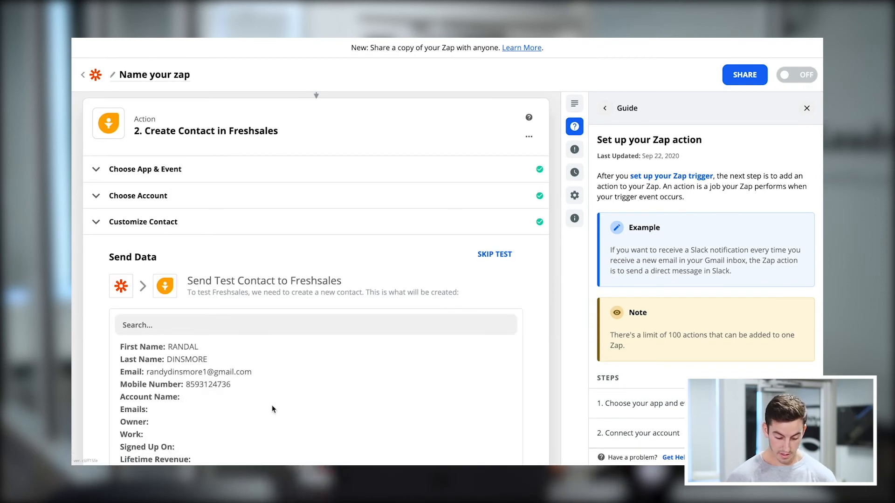
Review the mapped contact data and the empty fields, and send the test contact to Freshsales.
scroll(79, 349, "down", 1)
scroll(77, 349, "down", 1)
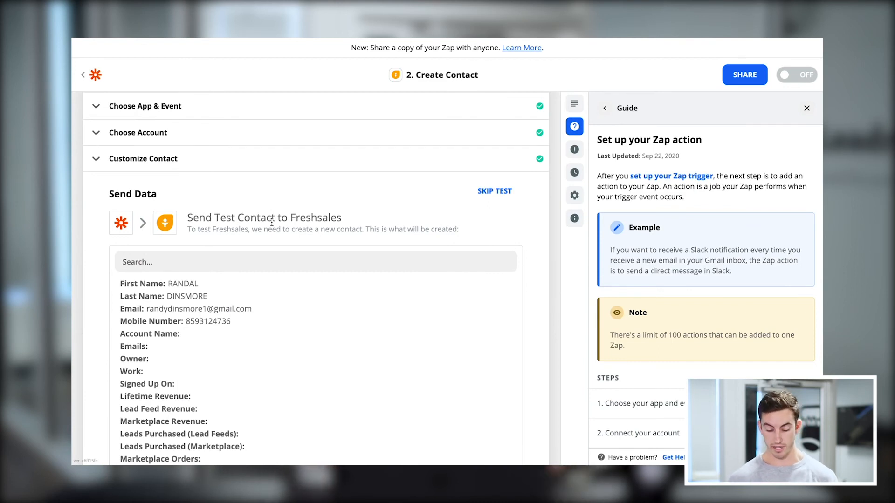
scroll(82, 284, "down", 3)
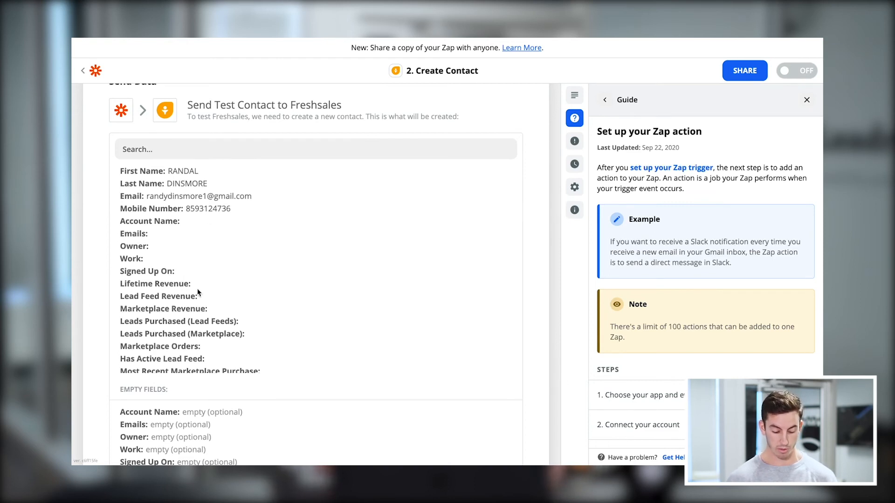
scroll(194, 301, "down", 9)
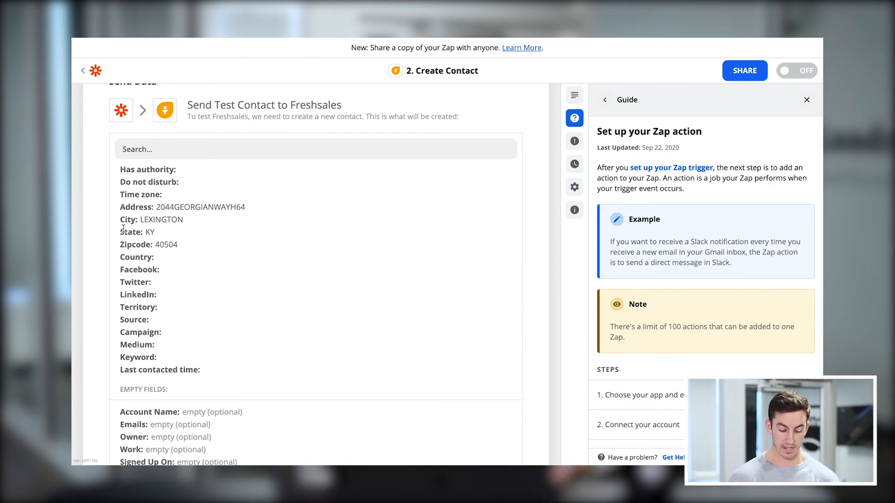
scroll(193, 295, "down", 5)
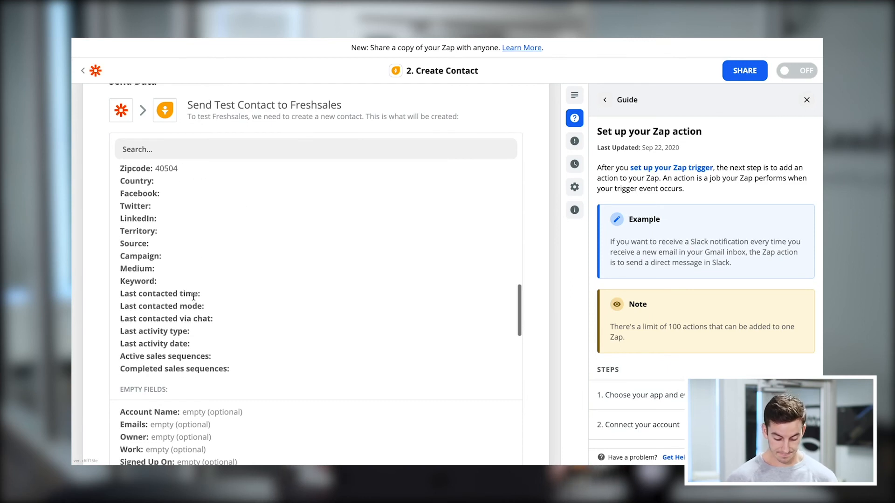
scroll(98, 359, "down", 8)
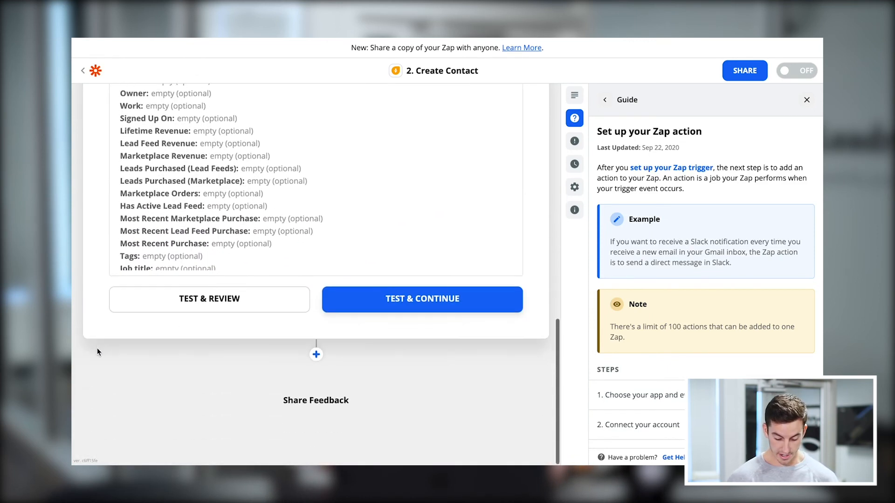
left_click(362, 302)
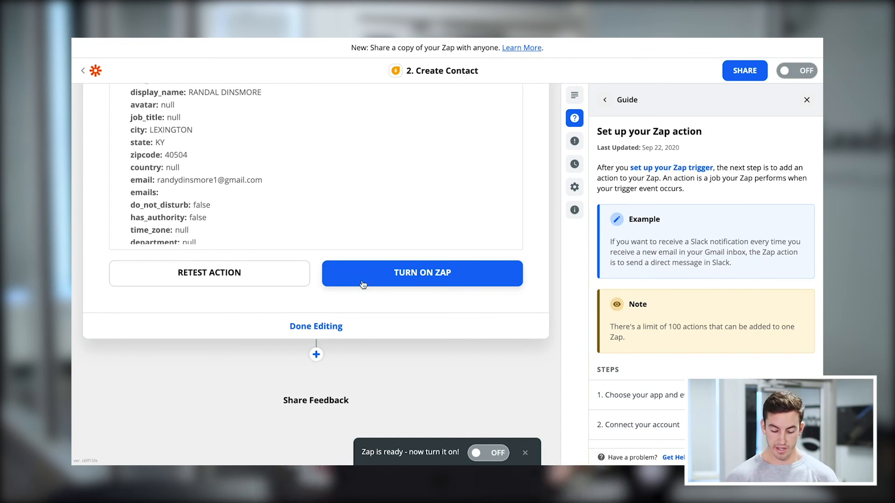
Check the contact data returned by the Freshsales test and turn on the Zap.
scroll(346, 201, "down", 5)
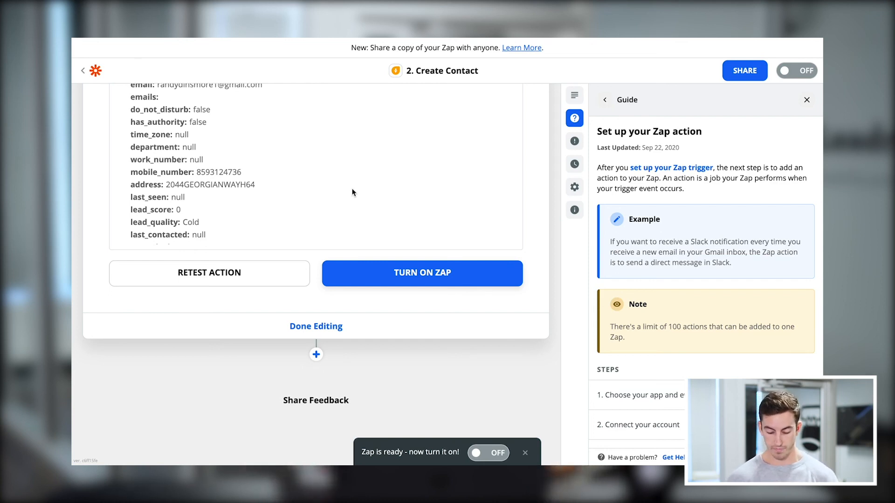
scroll(410, 321, "up", 3)
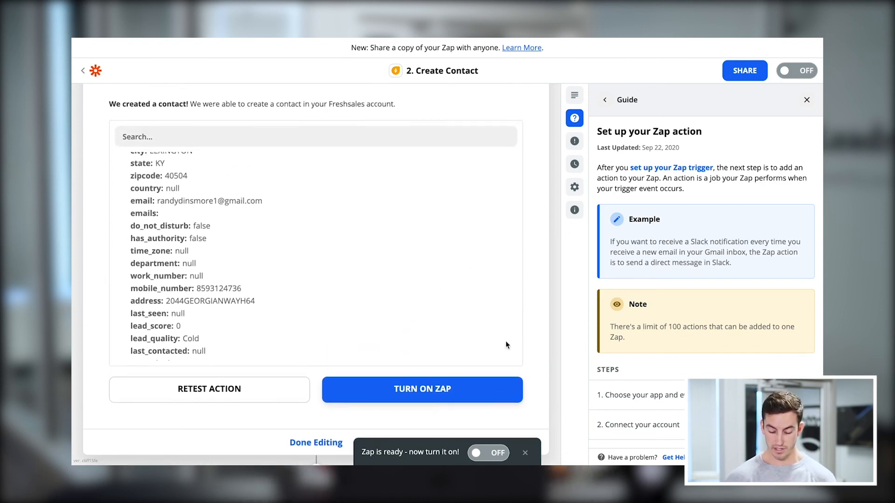
scroll(507, 344, "down", 1)
left_click(485, 402)
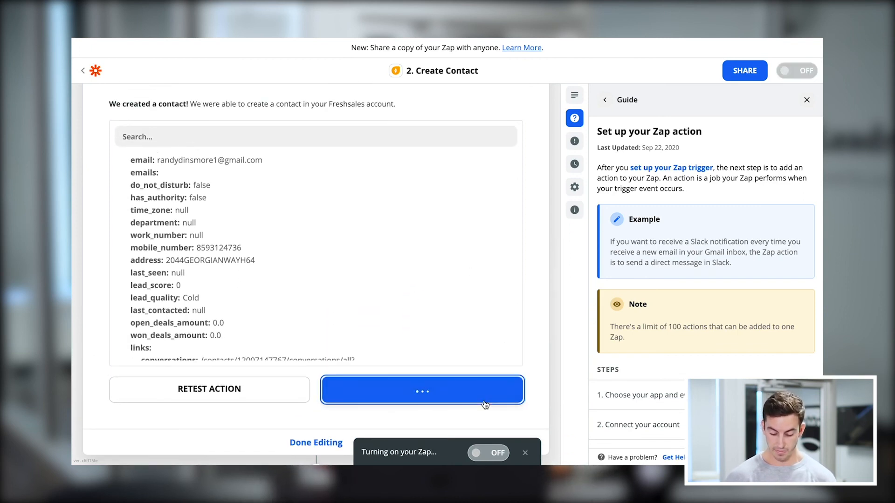